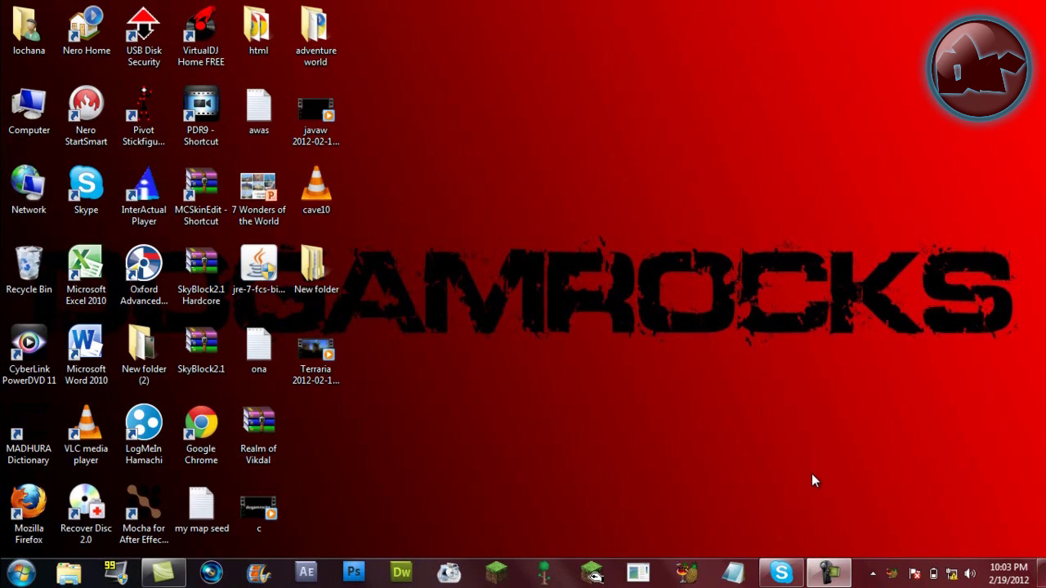
Inspect the Terraria video's file properties, including its security and details pages, then close them
{"action": "right_click", "coordinate": [323, 363]}
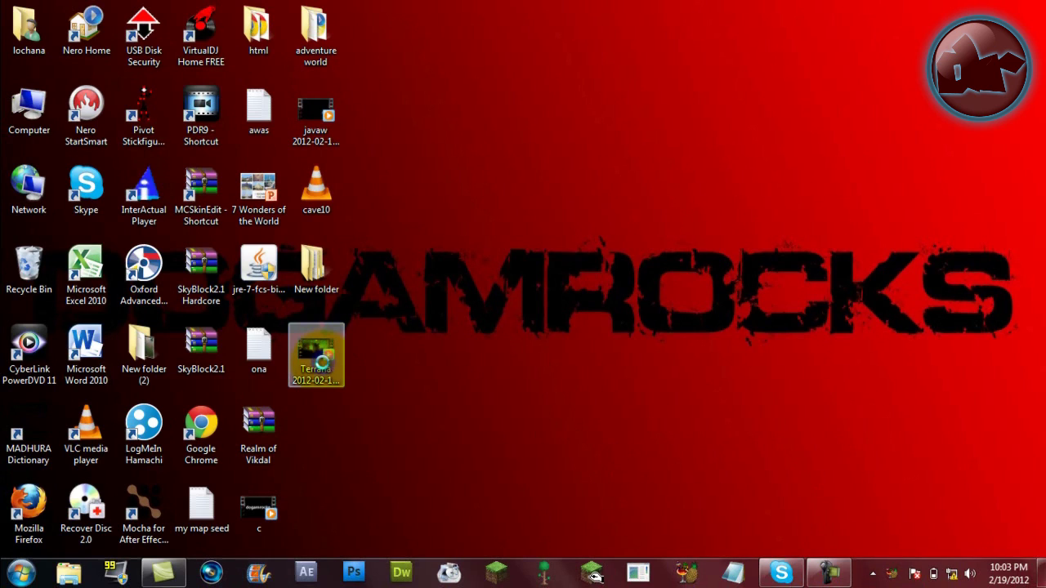
{"action": "right_click", "coordinate": [304, 370]}
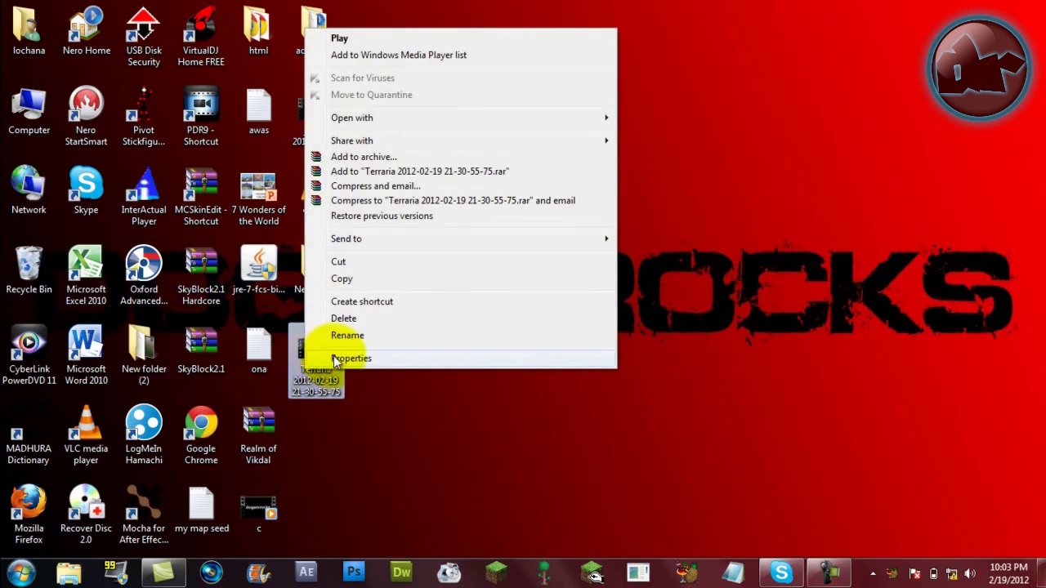
{"action": "left_click", "coordinate": [336, 360]}
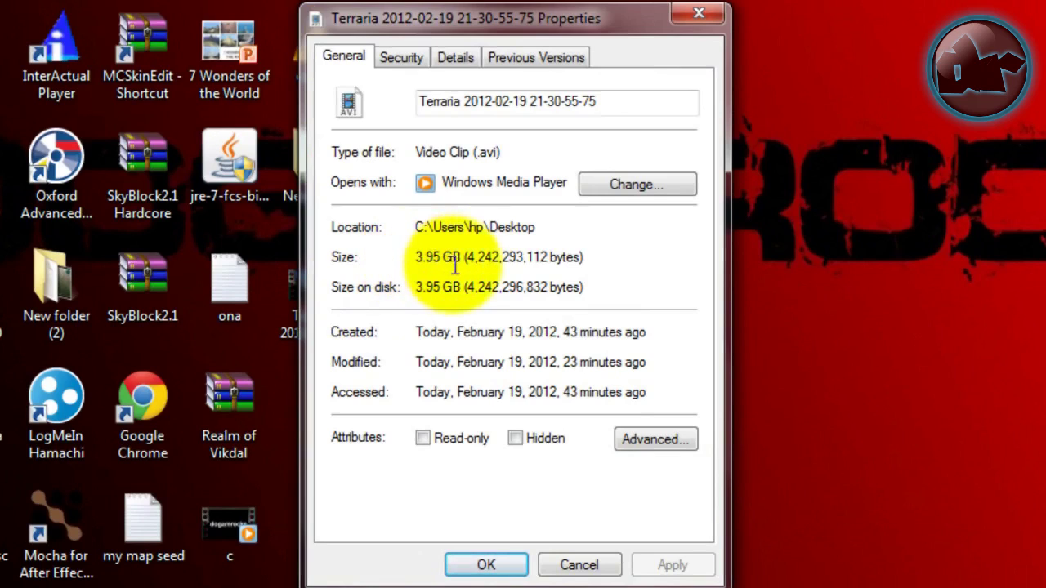
{"action": "left_click", "coordinate": [404, 57]}
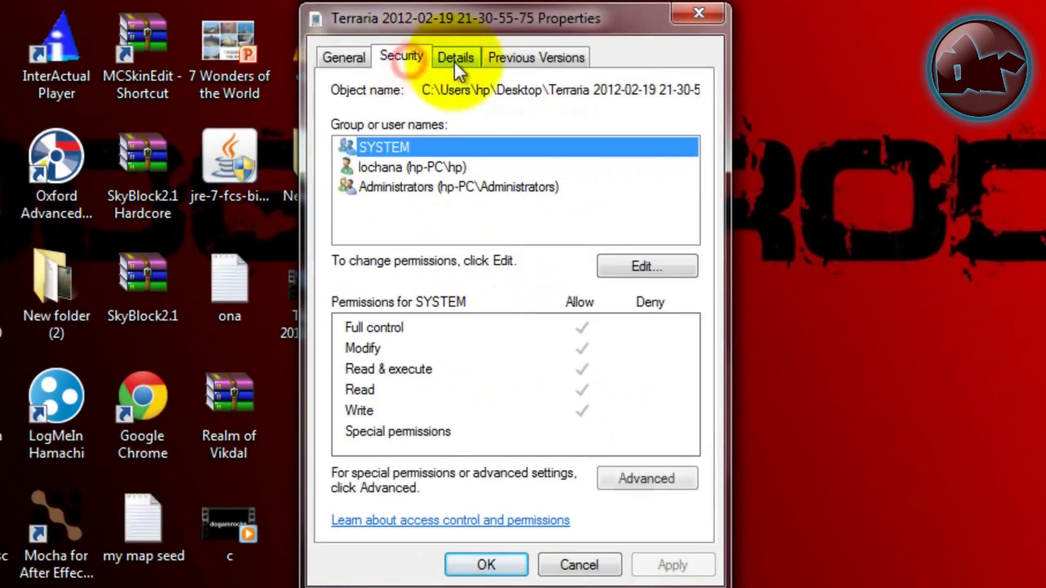
{"action": "left_click", "coordinate": [454, 63]}
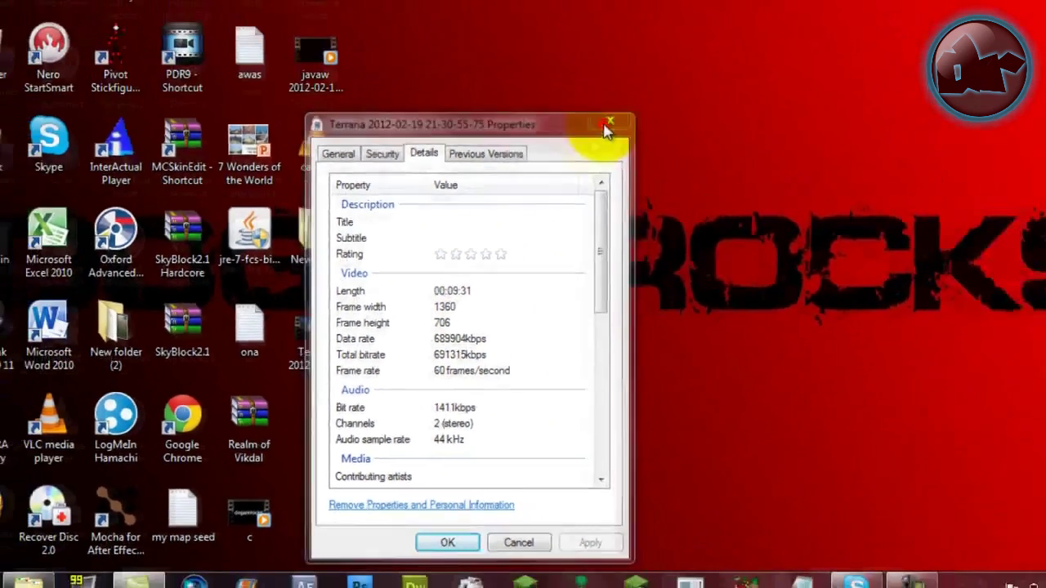
{"action": "left_click", "coordinate": [699, 13]}
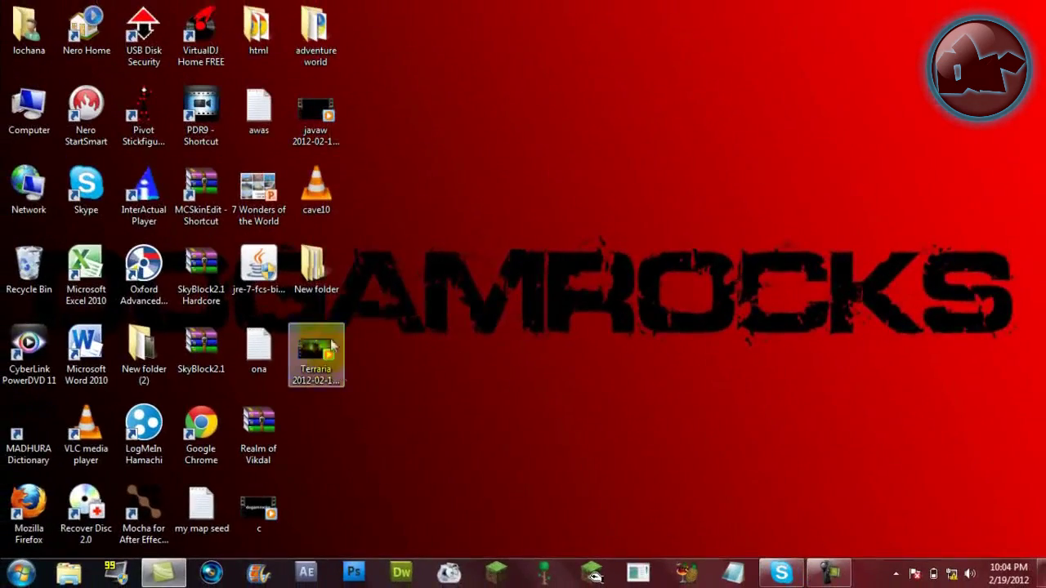
Reselect the Terraria video and restore HandBrake from the hidden system-tray icons
{"action": "left_click", "coordinate": [312, 310]}
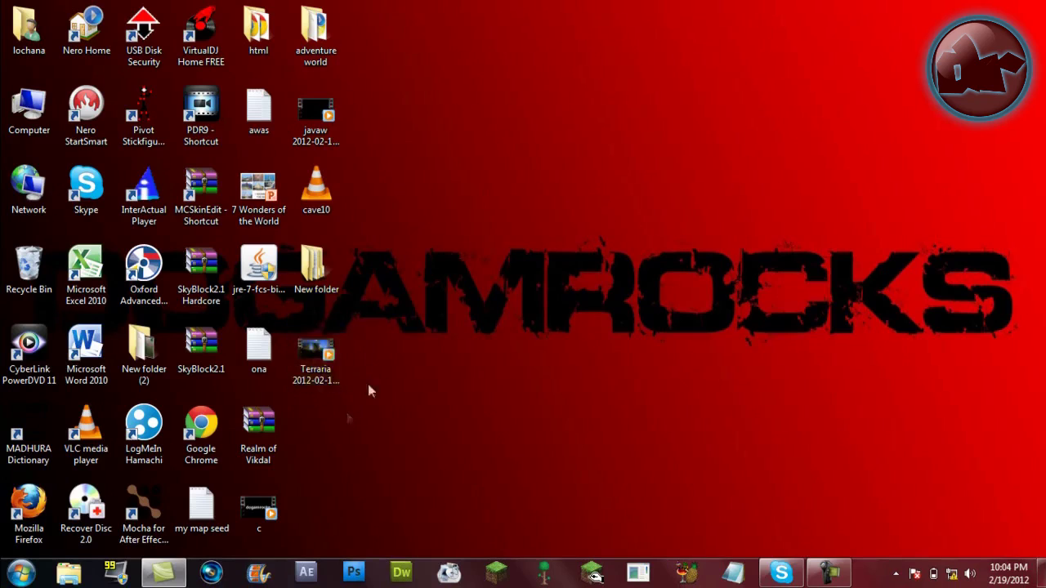
{"action": "left_click", "coordinate": [304, 358]}
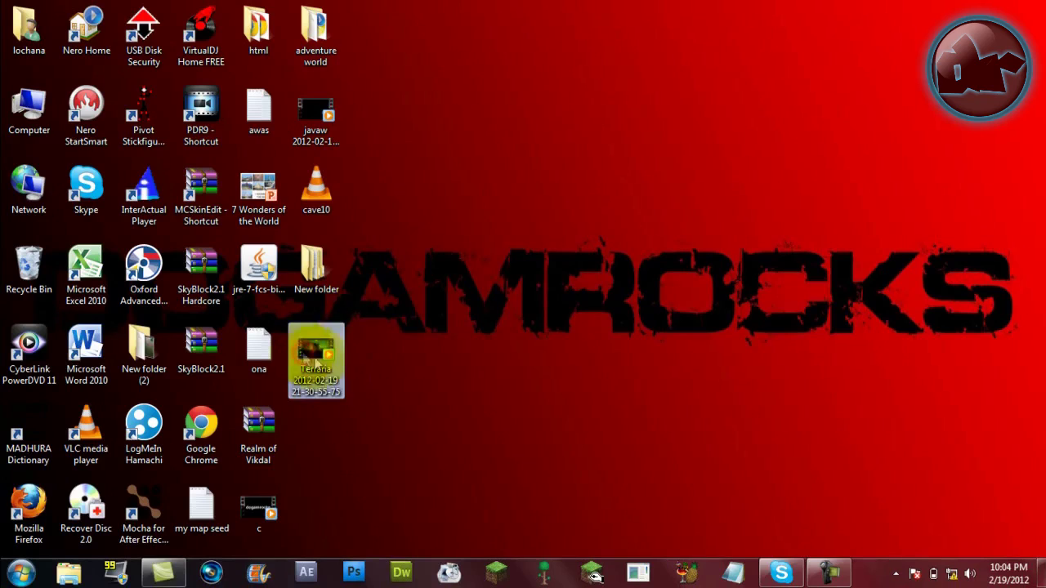
{"action": "left_click", "coordinate": [896, 574]}
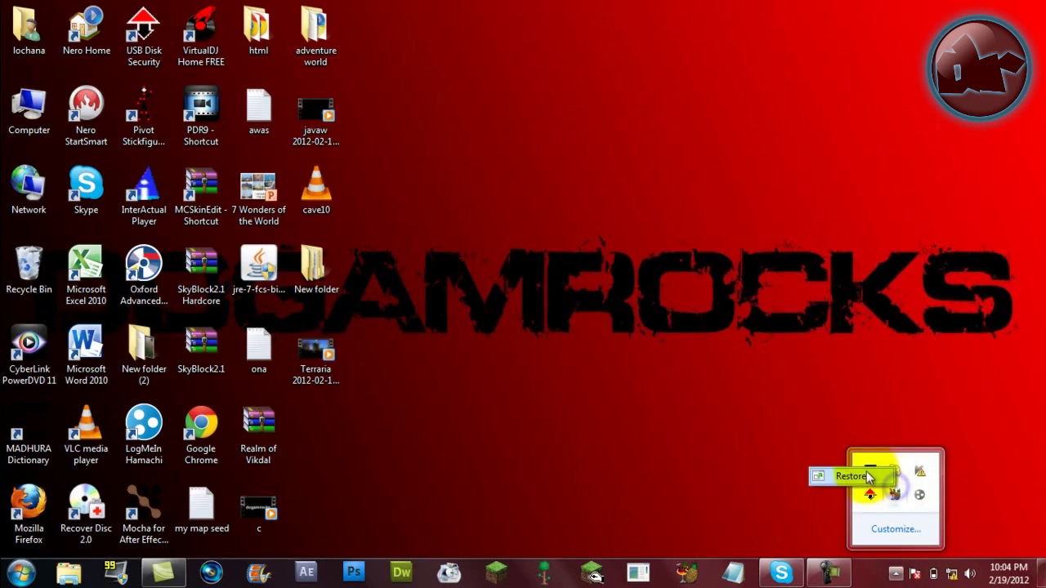
{"action": "left_click", "coordinate": [896, 490]}
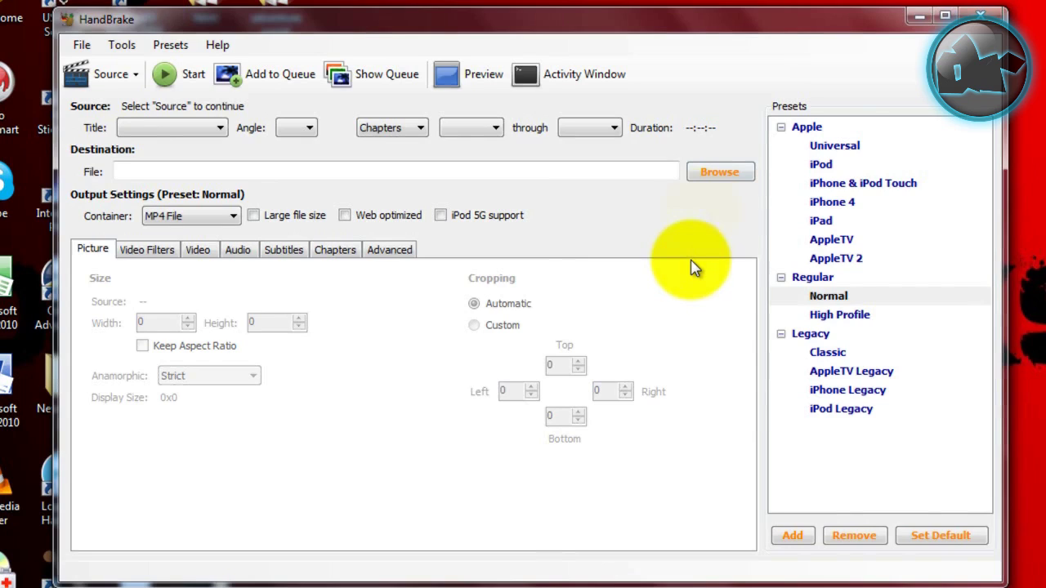
Drag the restored HandBrake window slightly to the right on the desktop
{"action": "left_click_drag", "start_coordinate": [770, 33], "coordinate": [828, 28]}
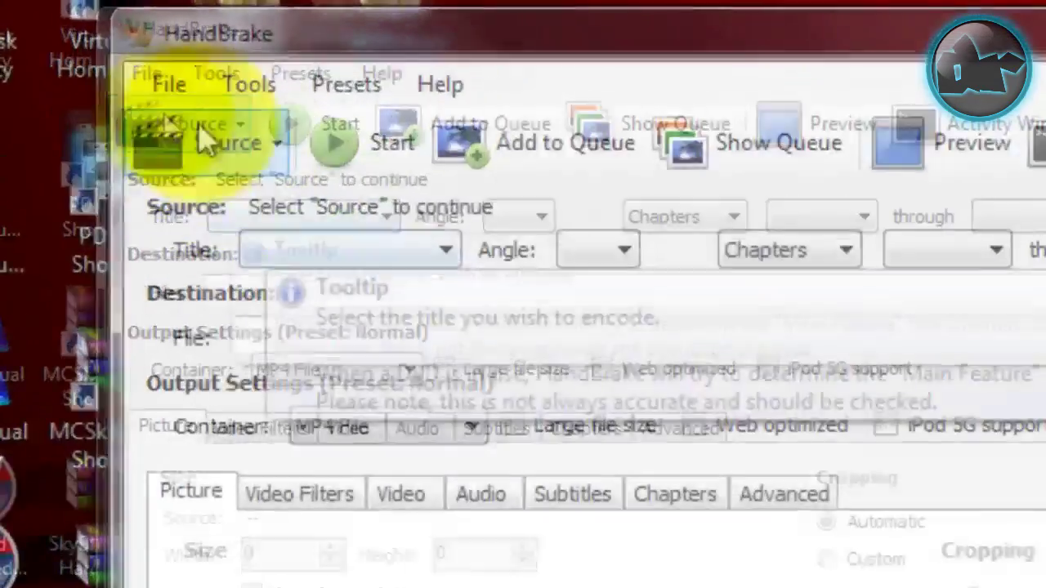
Load the Terraria AVI from the Desktop as the source through Source > Video File
{"action": "left_click", "coordinate": [106, 74]}
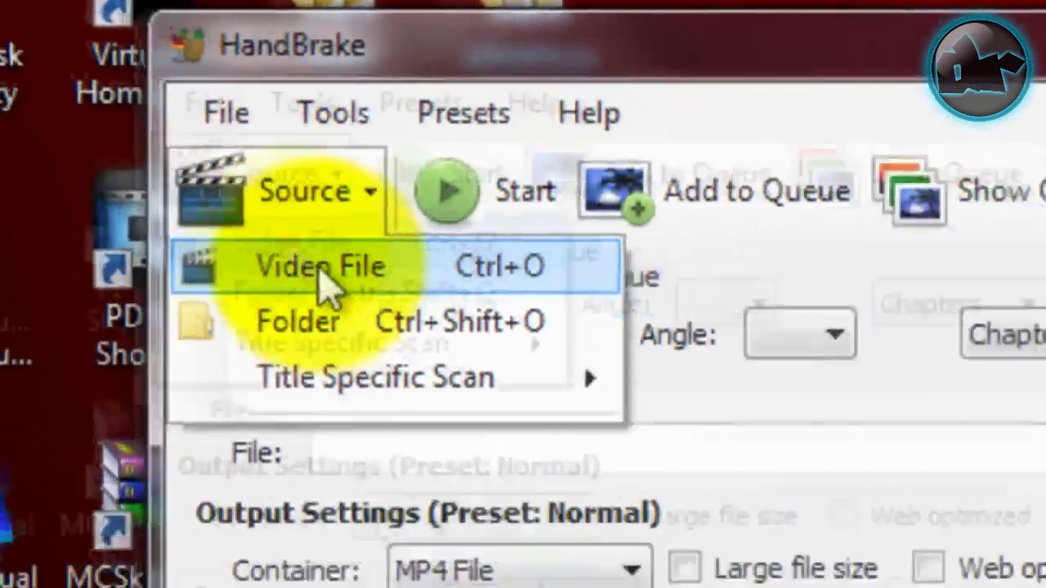
{"action": "left_click", "coordinate": [330, 281]}
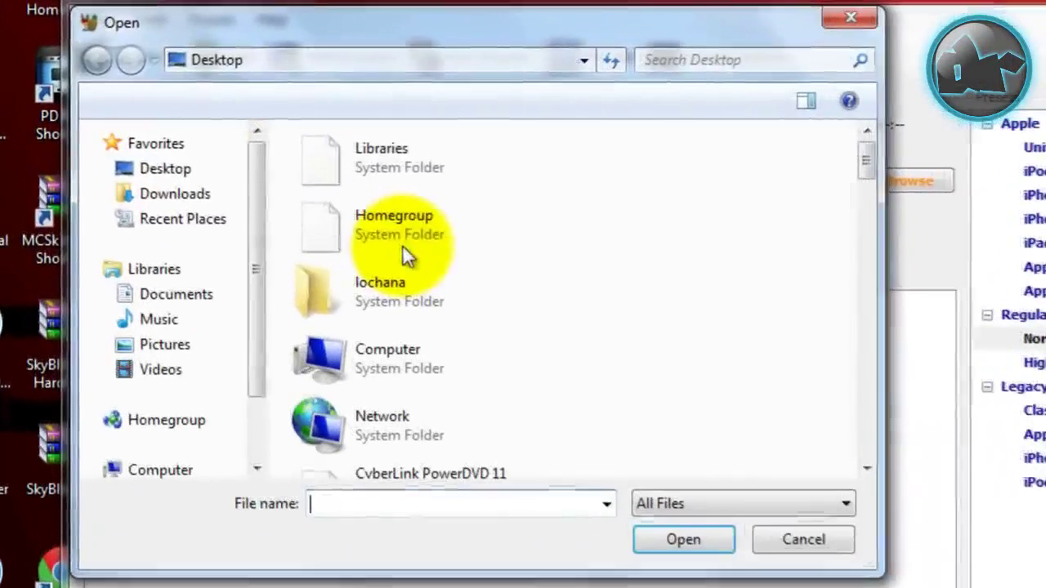
{"action": "left_click_drag", "start_coordinate": [869, 163], "coordinate": [871, 434]}
{"action": "left_click", "coordinate": [515, 397]}
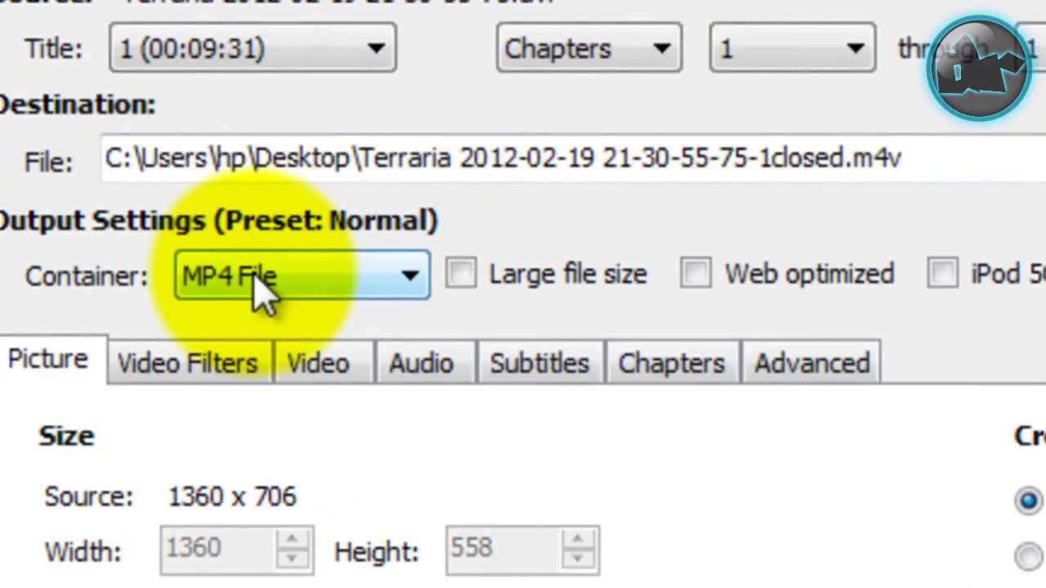
Keep MP4 File as the container and turn on Web optimized, leaving large file support off
{"action": "left_click", "coordinate": [255, 278]}
{"action": "left_click", "coordinate": [245, 317]}
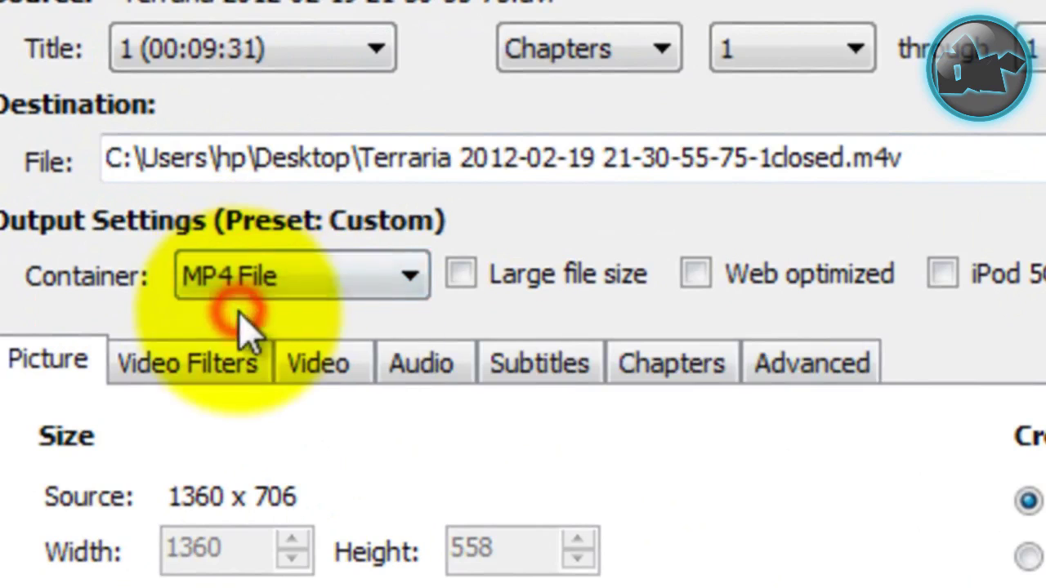
{"action": "left_click", "coordinate": [727, 272]}
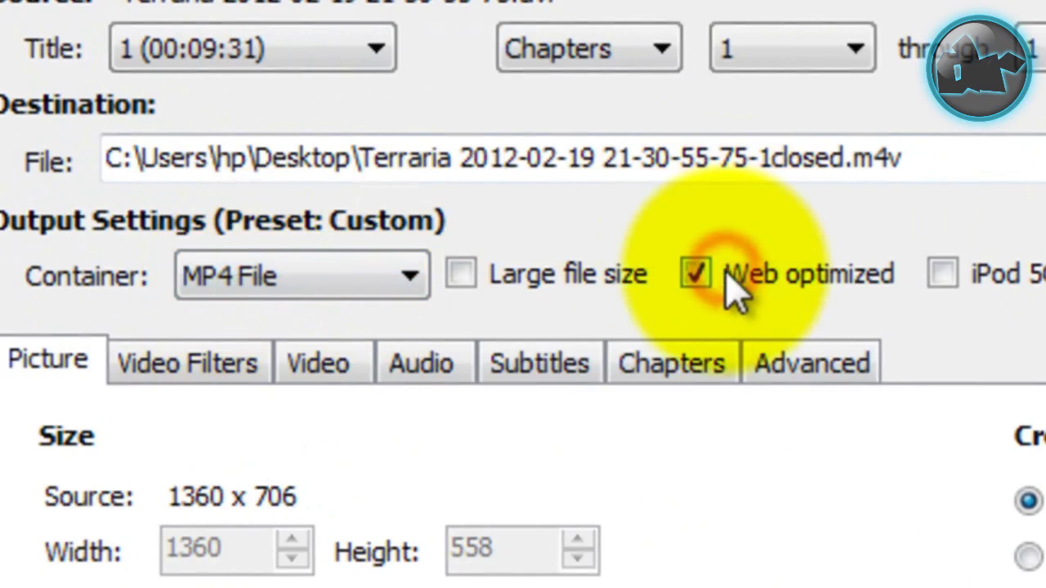
{"action": "left_click", "coordinate": [474, 279]}
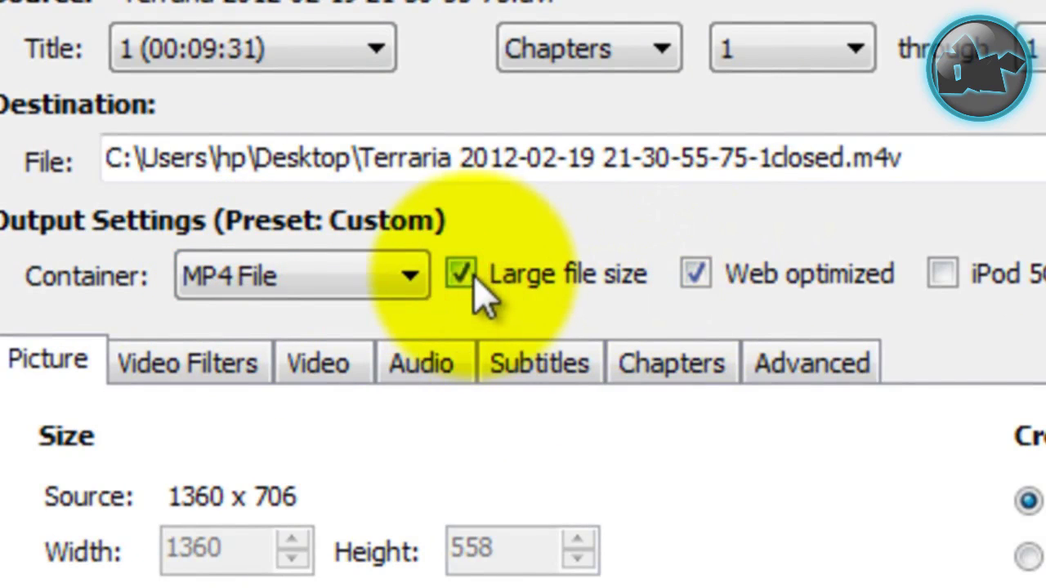
{"action": "left_click", "coordinate": [474, 279]}
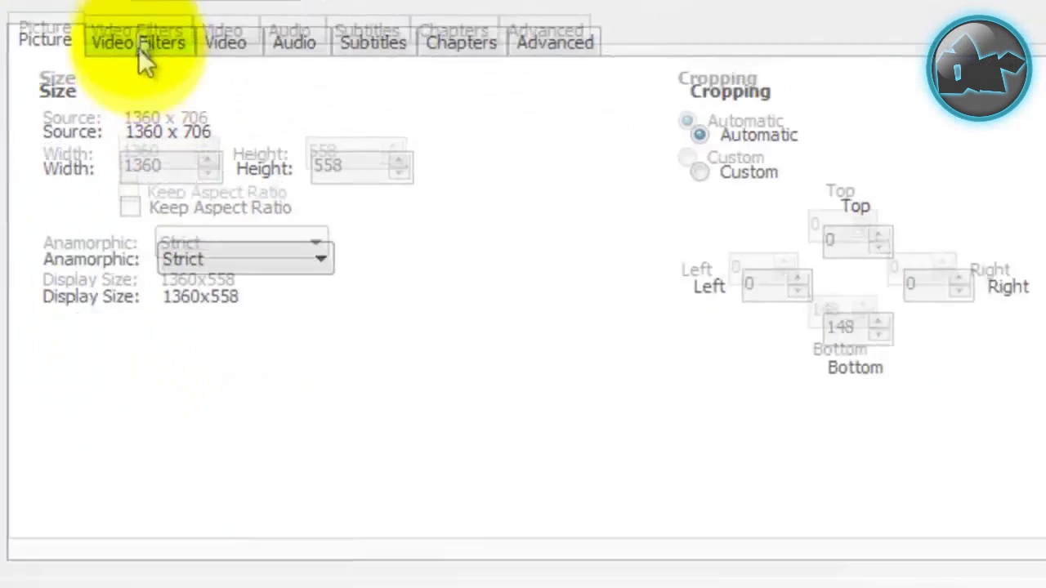
Keep H.264 (x264) as the video codec
{"action": "left_click", "coordinate": [139, 45]}
{"action": "left_click", "coordinate": [218, 22]}
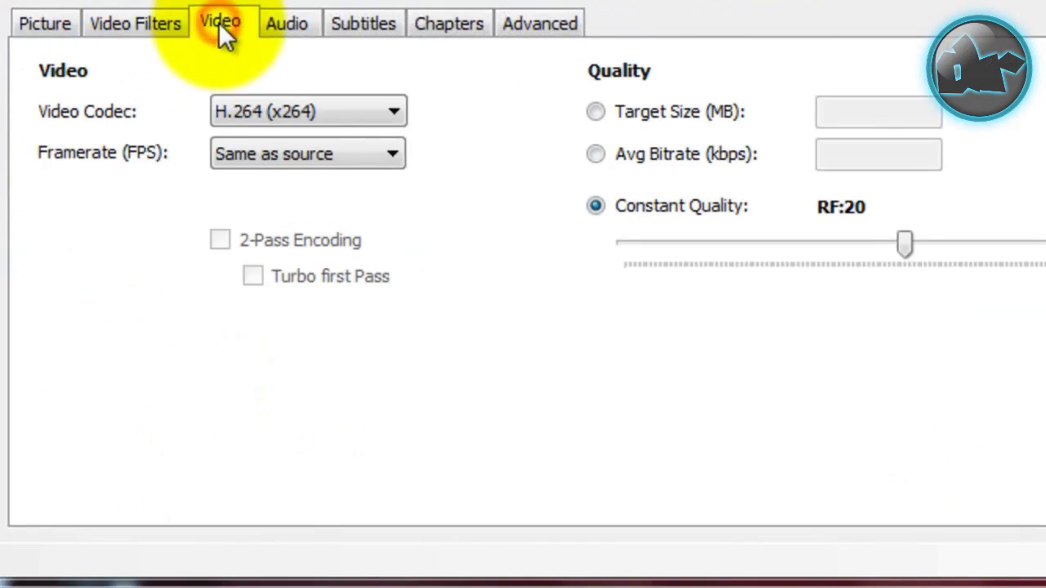
{"action": "left_click", "coordinate": [319, 115]}
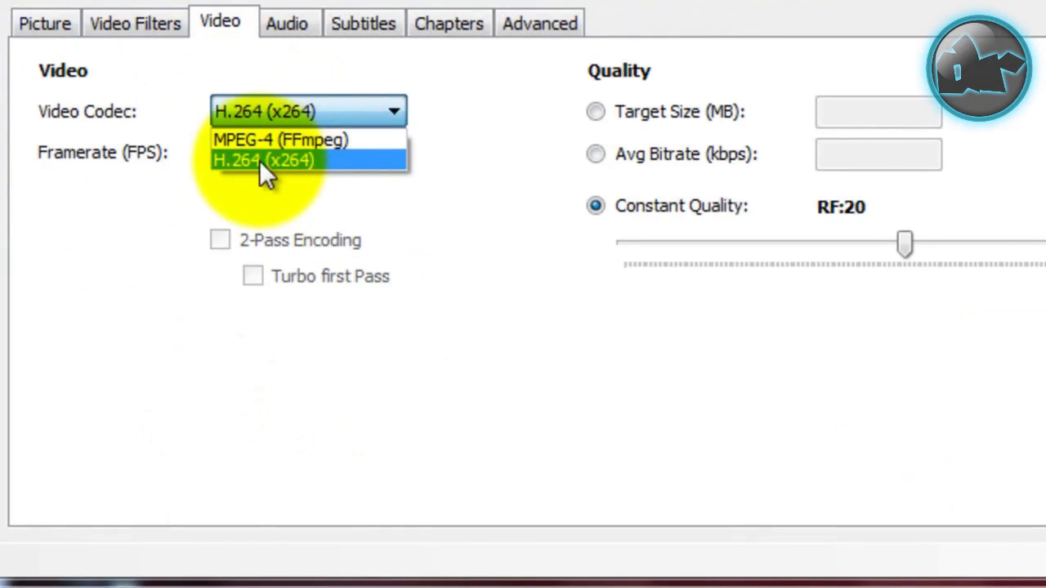
{"action": "left_click", "coordinate": [295, 33]}
Set the audio bitrate to 128
{"action": "left_click", "coordinate": [300, 29]}
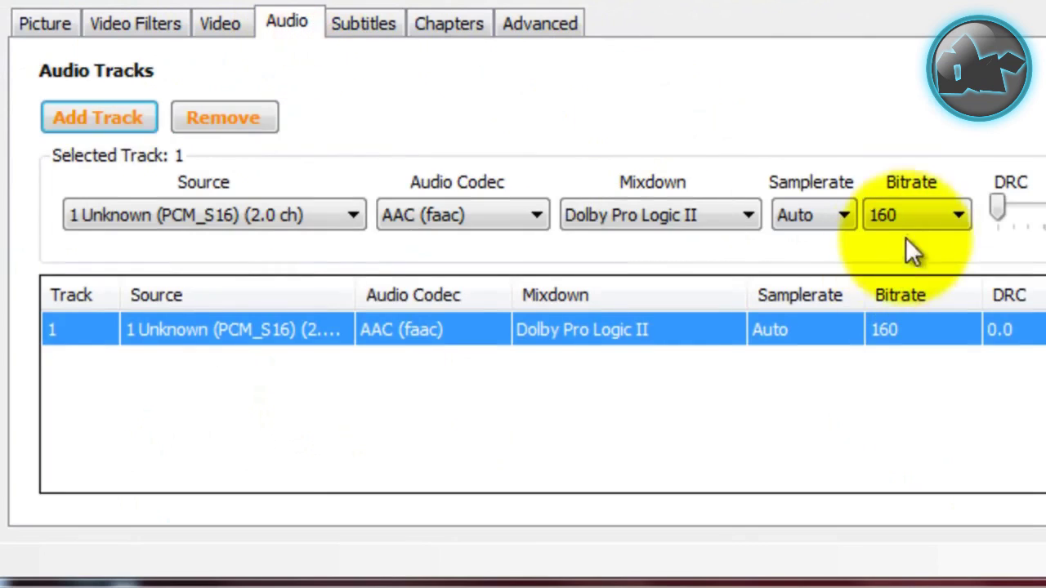
{"action": "left_click", "coordinate": [909, 213]}
{"action": "left_click", "coordinate": [888, 405]}
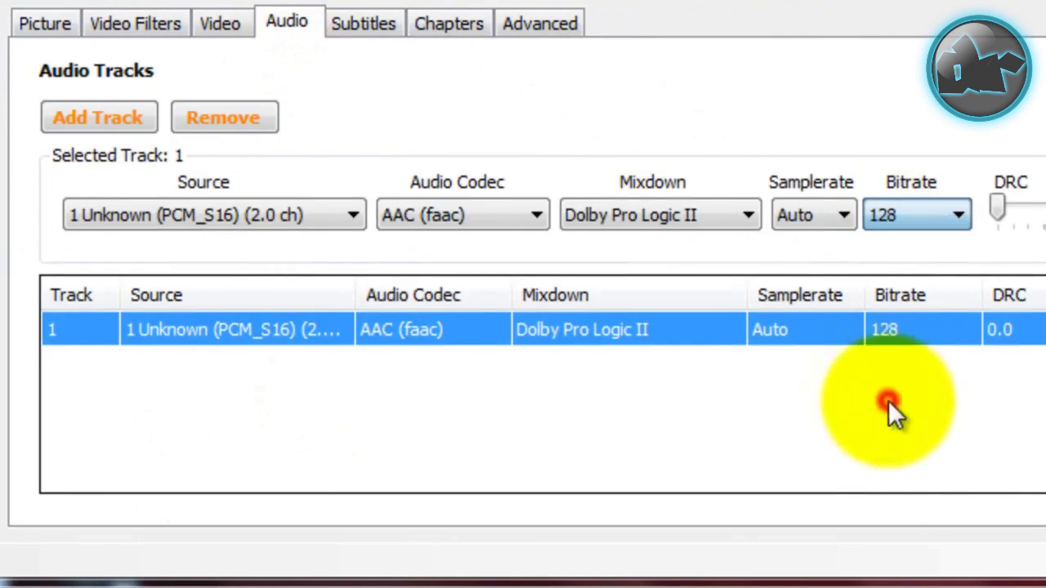
Set the advanced Reference Frames option to 4
{"action": "left_click", "coordinate": [535, 37]}
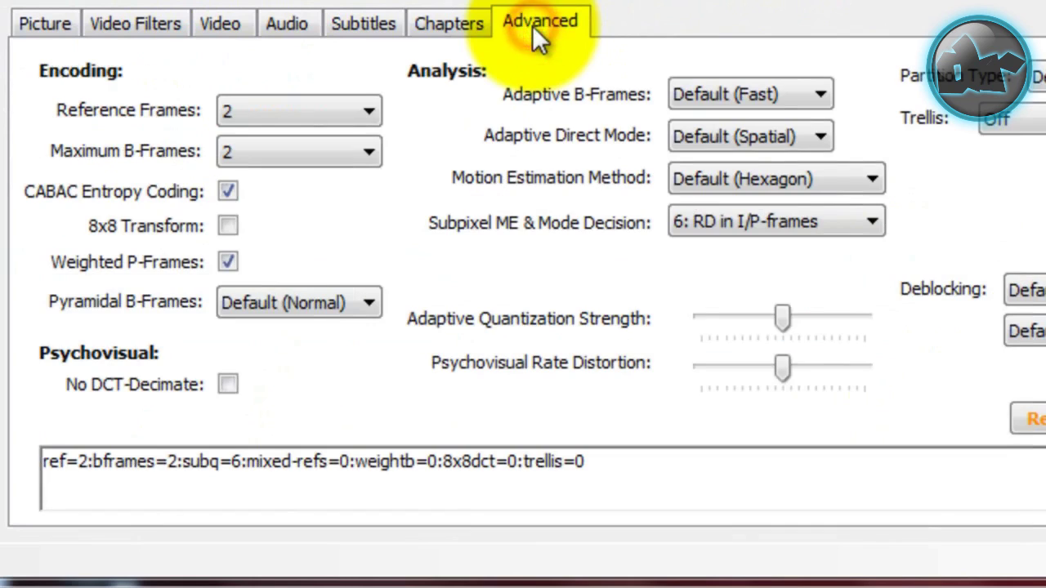
{"action": "left_click", "coordinate": [339, 113]}
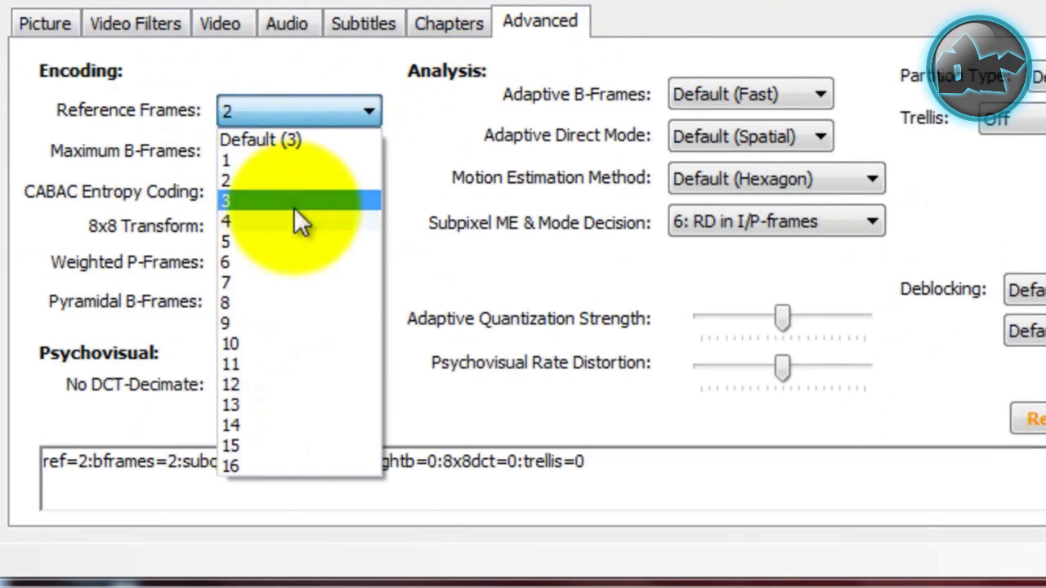
{"action": "left_click", "coordinate": [293, 211]}
{"action": "left_click", "coordinate": [35, 25]}
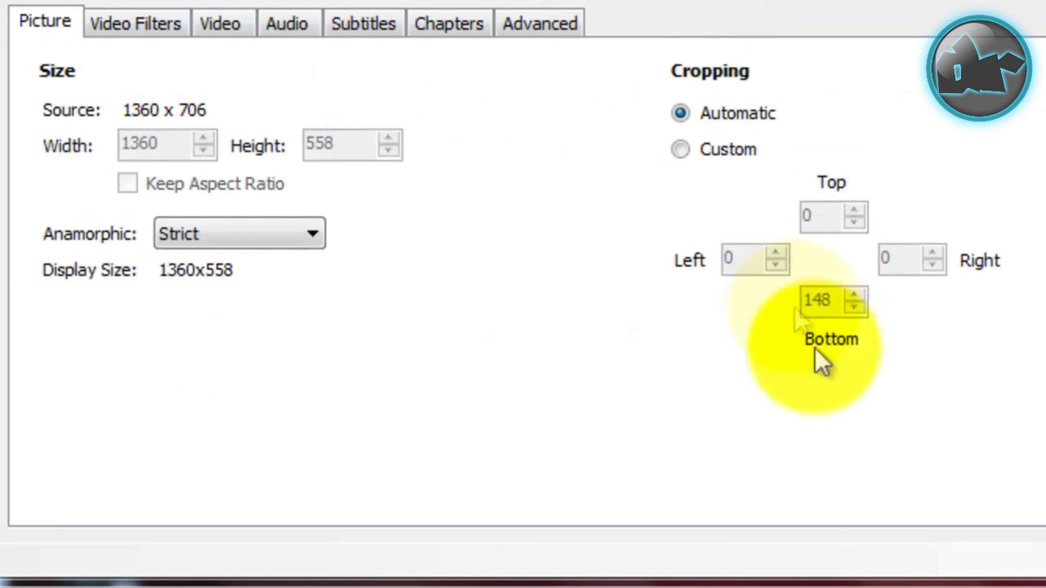
Use custom cropping with the bottom changed from 148 to 0, enable Large file size, and start encoding
{"action": "left_click", "coordinate": [694, 152]}
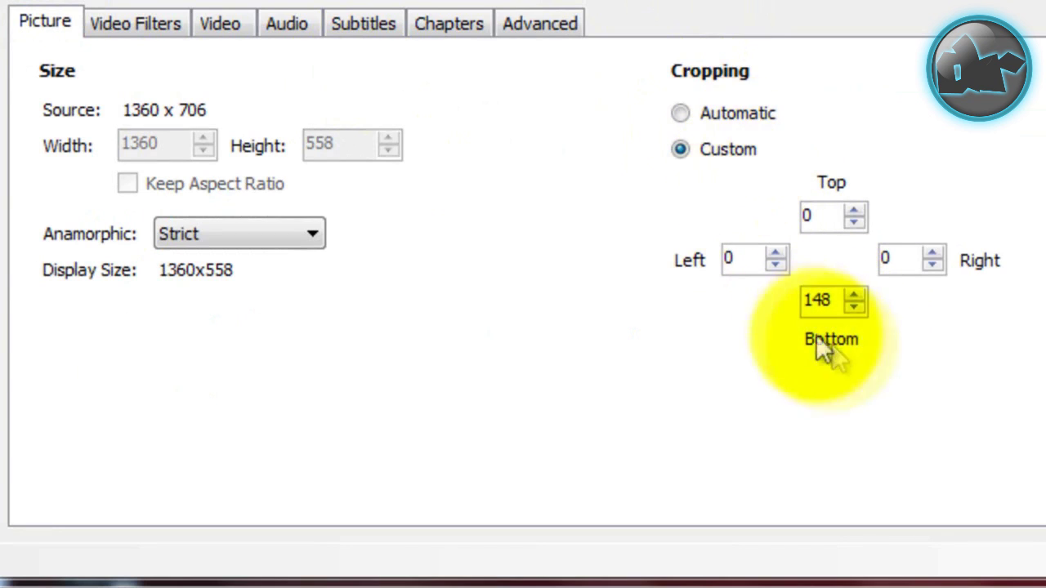
{"action": "double_click", "coordinate": [830, 300]}
{"action": "type", "text": "0"}
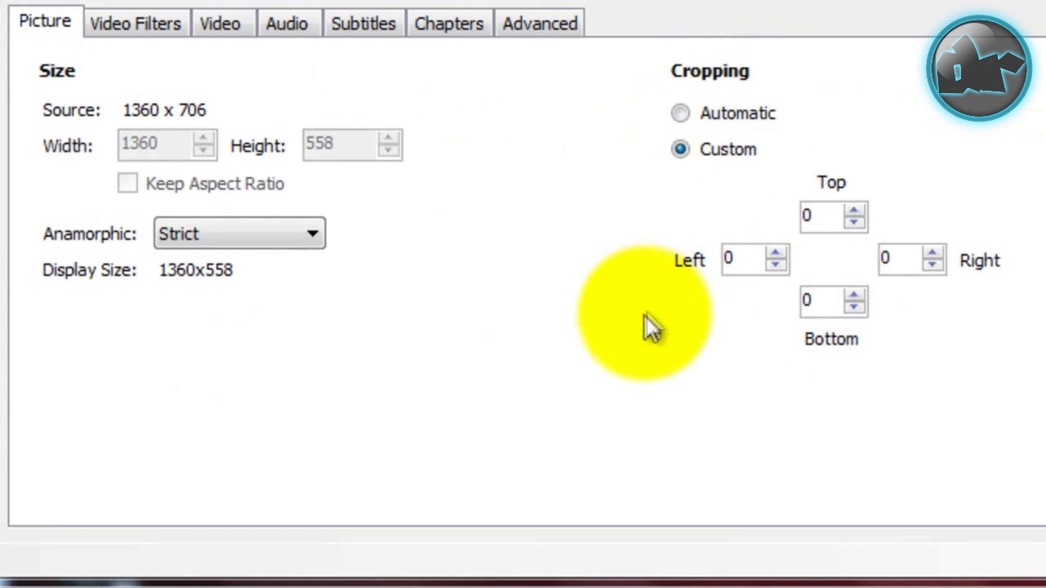
{"action": "left_click", "coordinate": [647, 314]}
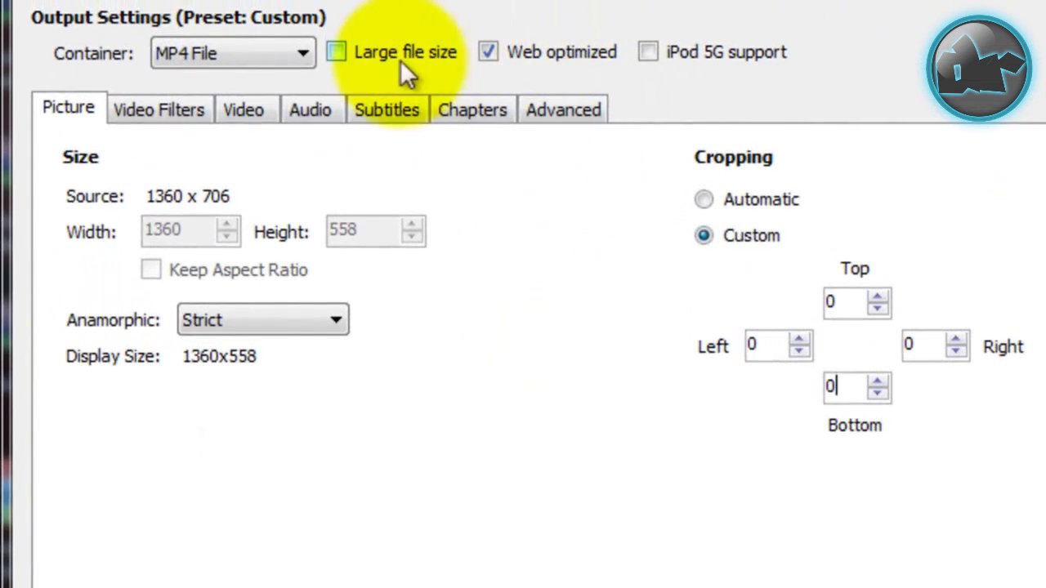
{"action": "left_click", "coordinate": [336, 52]}
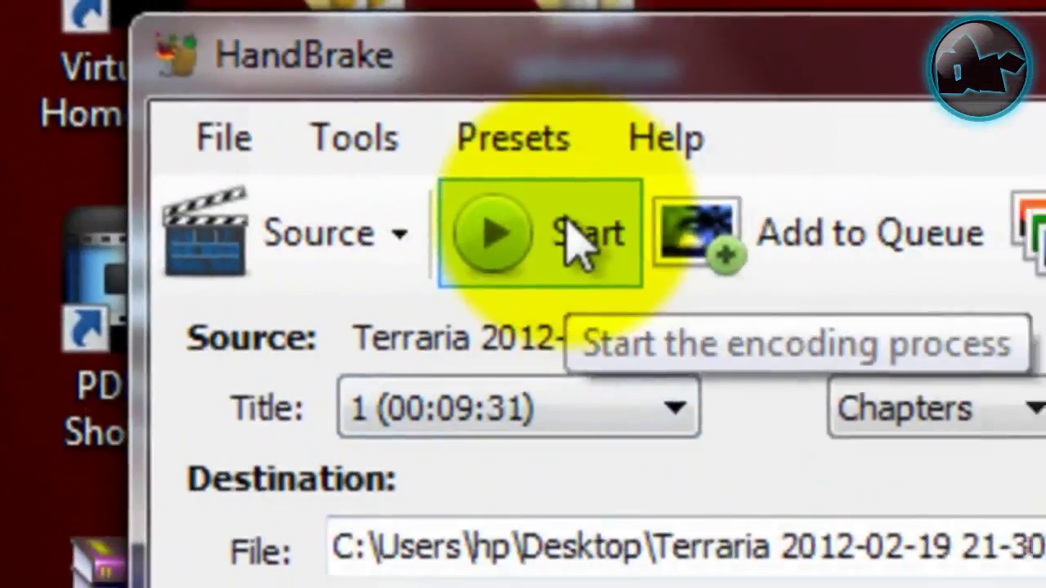
{"action": "left_click", "coordinate": [386, 160]}
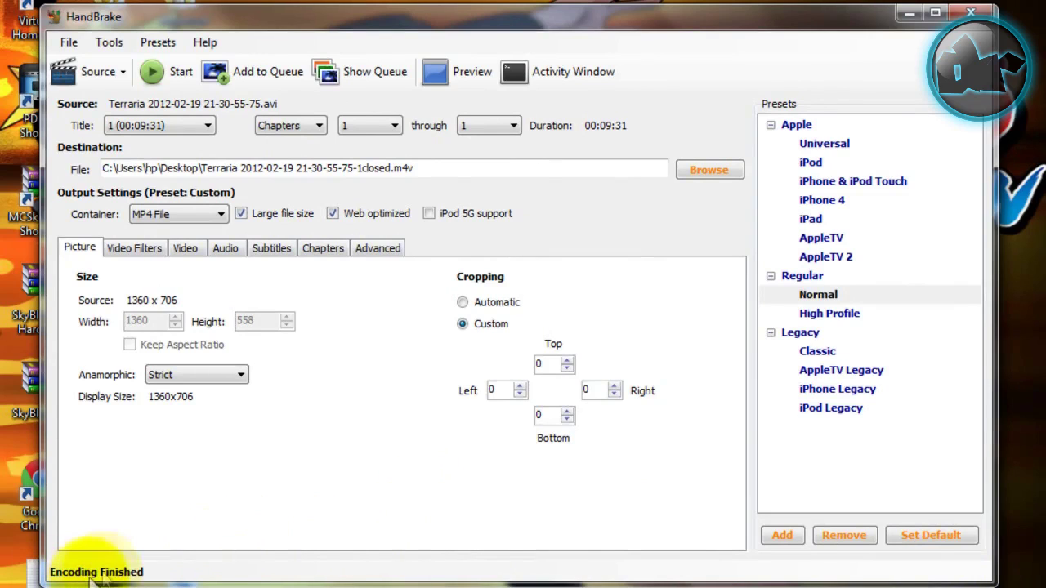
Minimize HandBrake and compare the 3.95 GB original Terraria file with the 68.4 MB MP4
{"action": "left_click", "coordinate": [909, 13]}
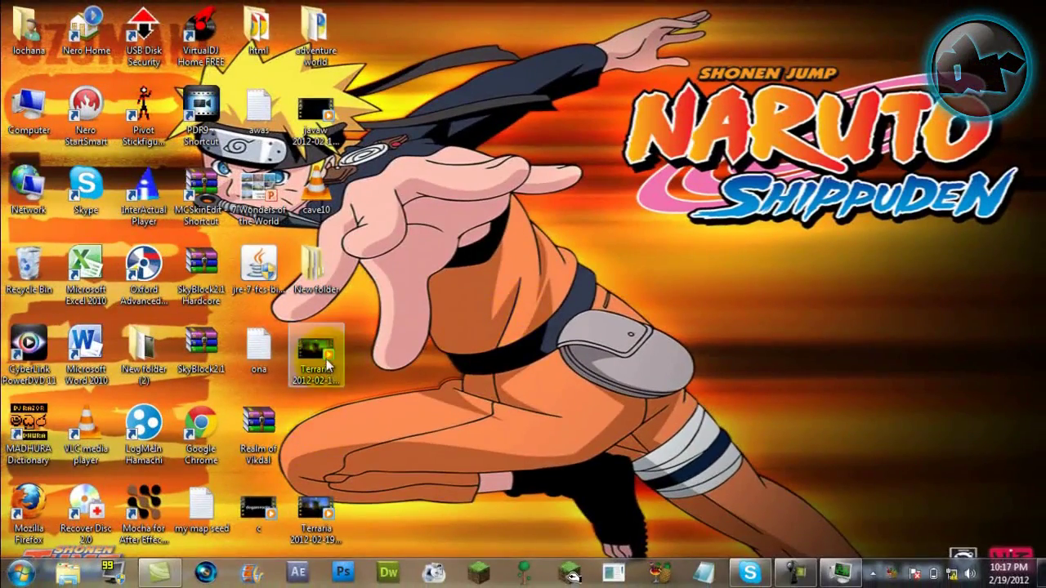
{"action": "left_click", "coordinate": [326, 359]}
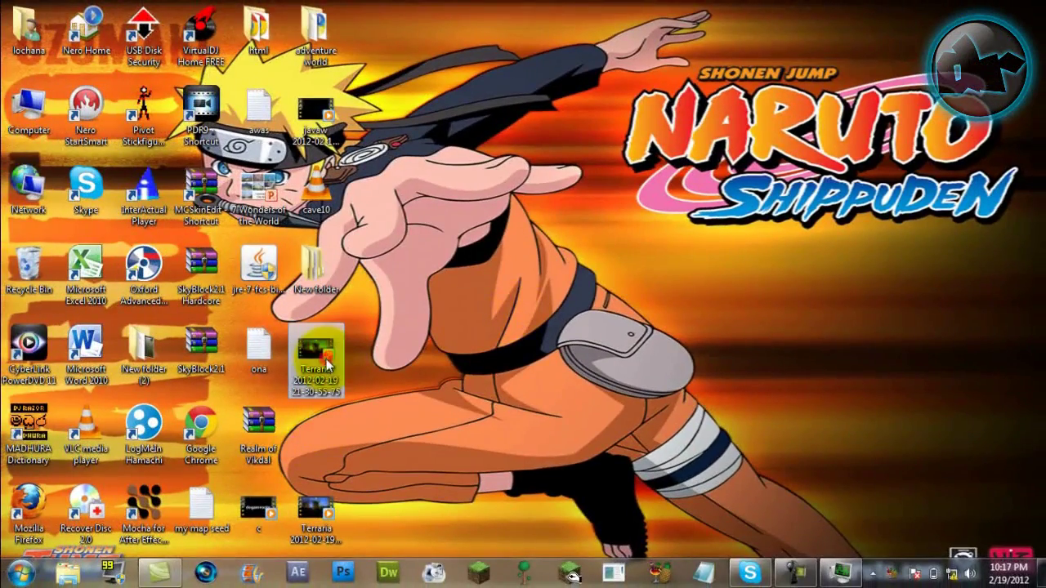
{"action": "left_click", "coordinate": [317, 500]}
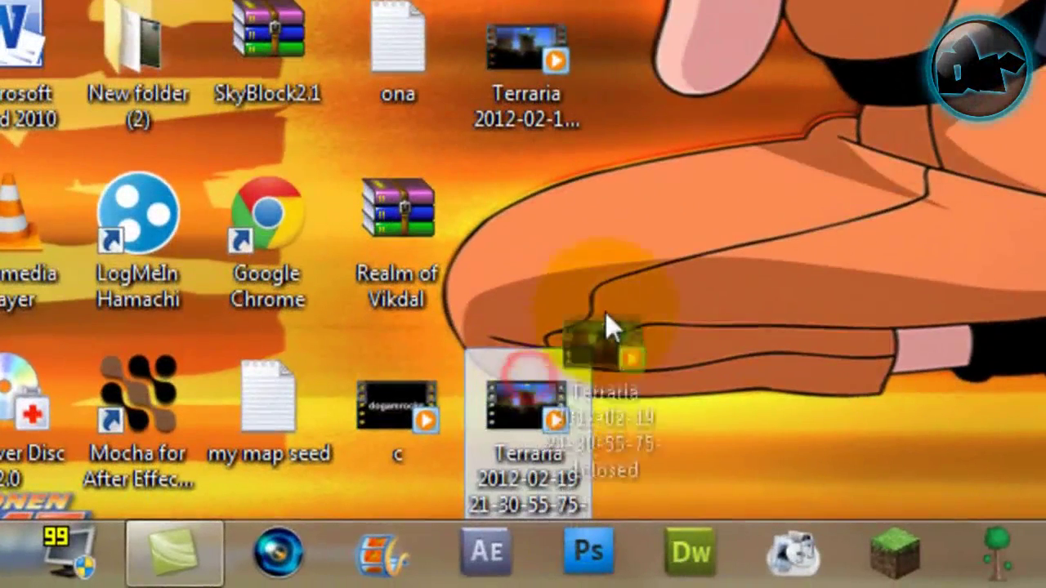
{"action": "left_click_drag", "start_coordinate": [606, 312], "coordinate": [552, 350]}
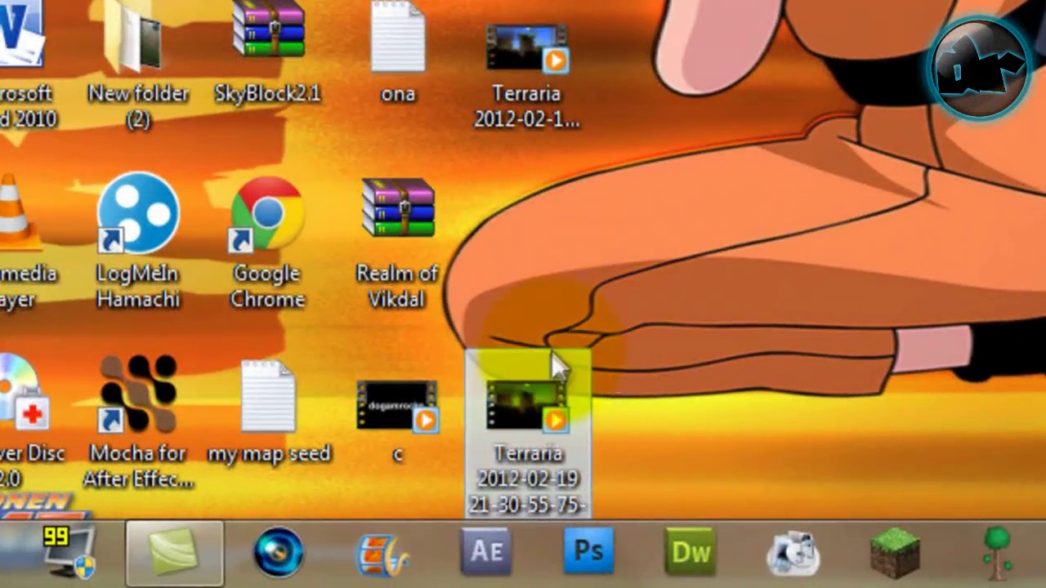
{"action": "right_click", "coordinate": [546, 69]}
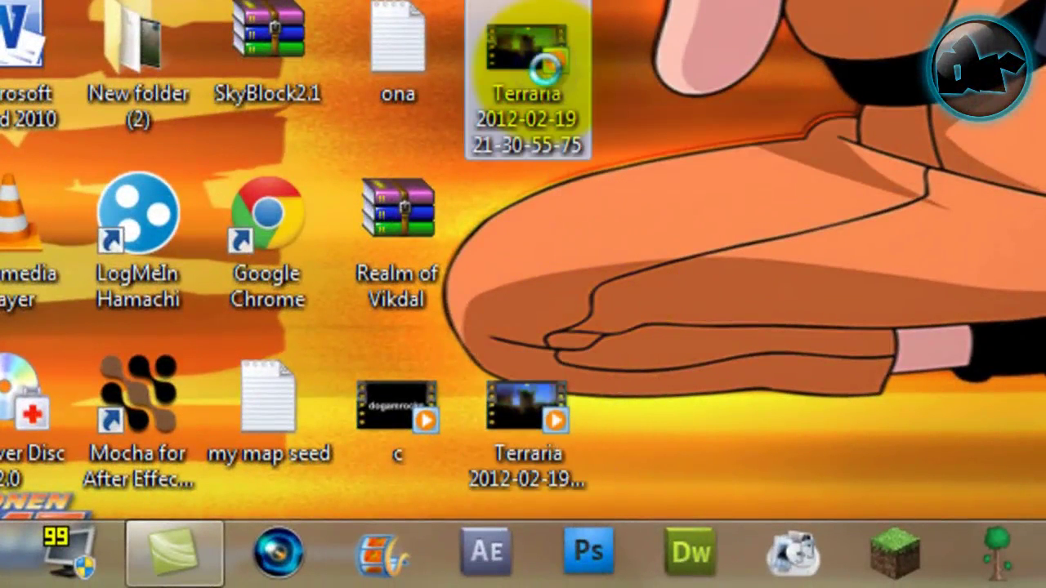
{"action": "left_click", "coordinate": [693, 220]}
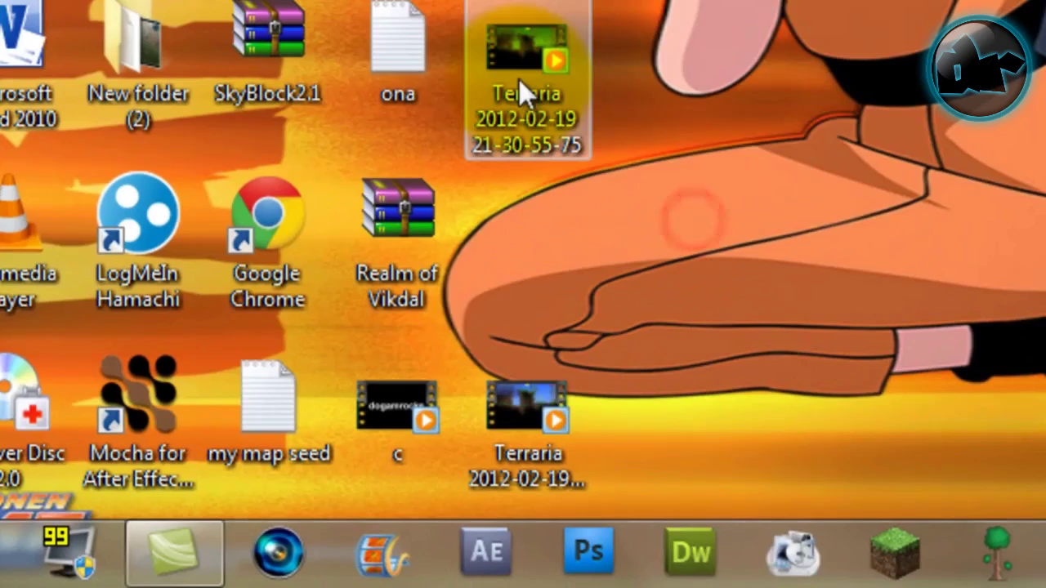
{"action": "mouse_move", "coordinate": [519, 79]}
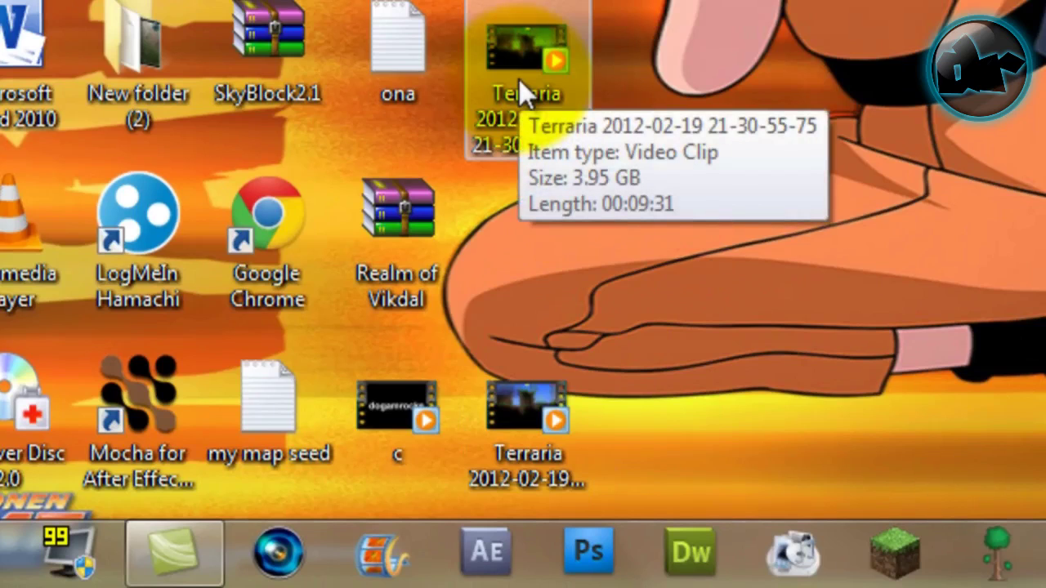
{"action": "mouse_move", "coordinate": [528, 402]}
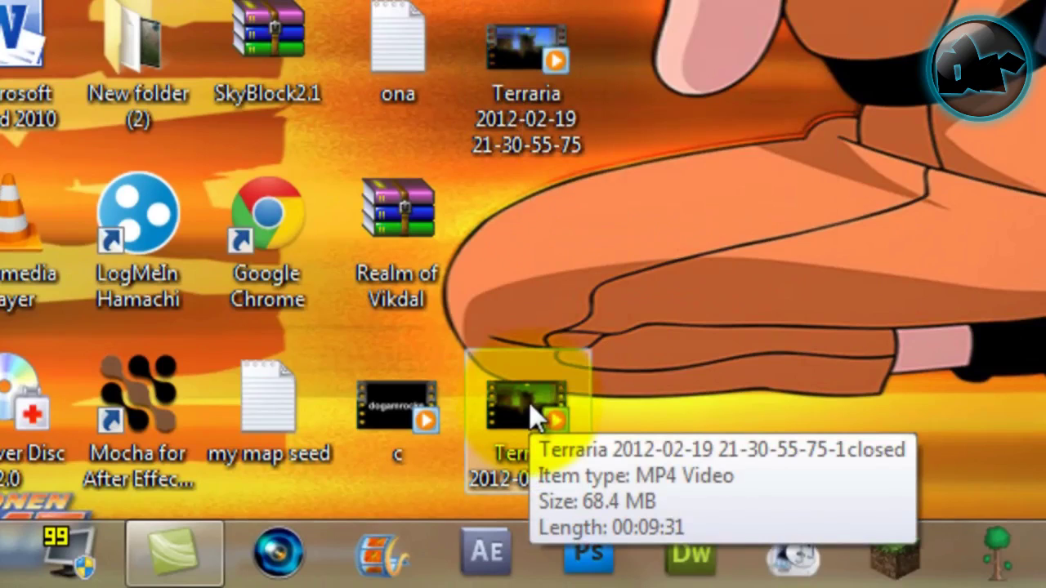
{"action": "left_click_drag", "start_coordinate": [528, 403], "coordinate": [561, 53]}
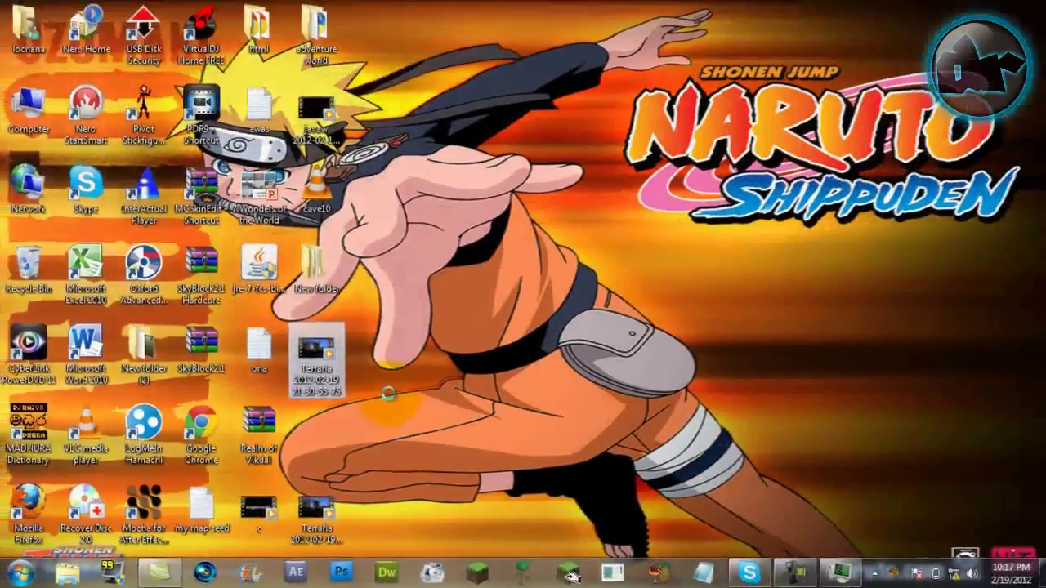
Play the original Terraria video maximized in Media Player, then close it
{"action": "double_click", "coordinate": [388, 401]}
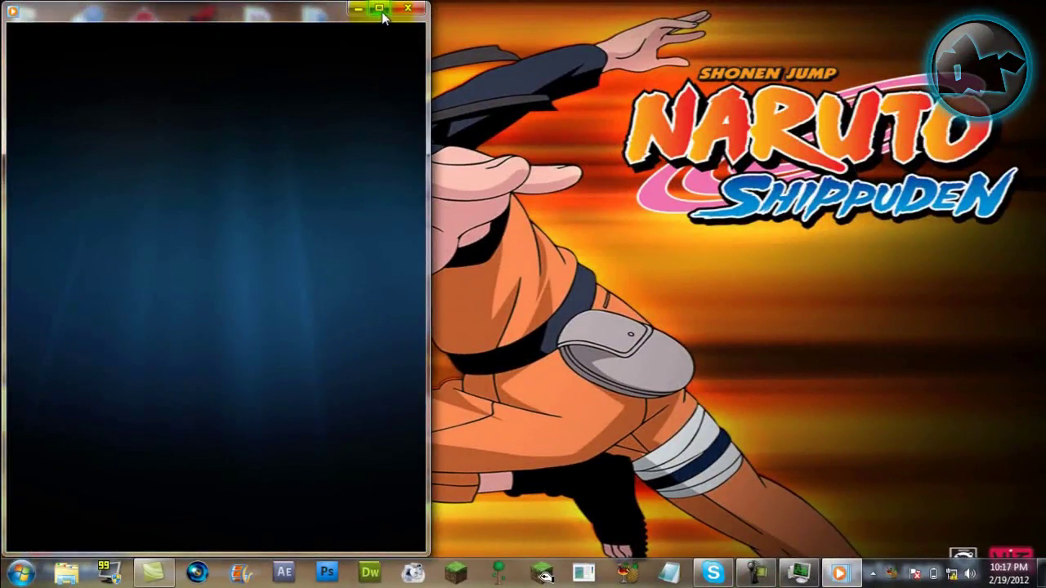
{"action": "left_click", "coordinate": [381, 11]}
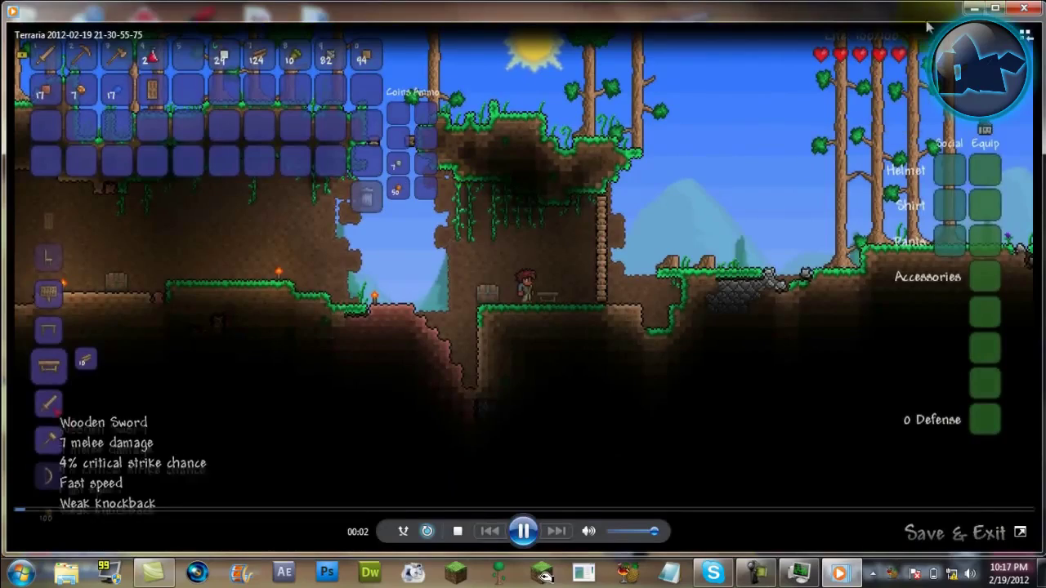
{"action": "left_click", "coordinate": [1021, 10]}
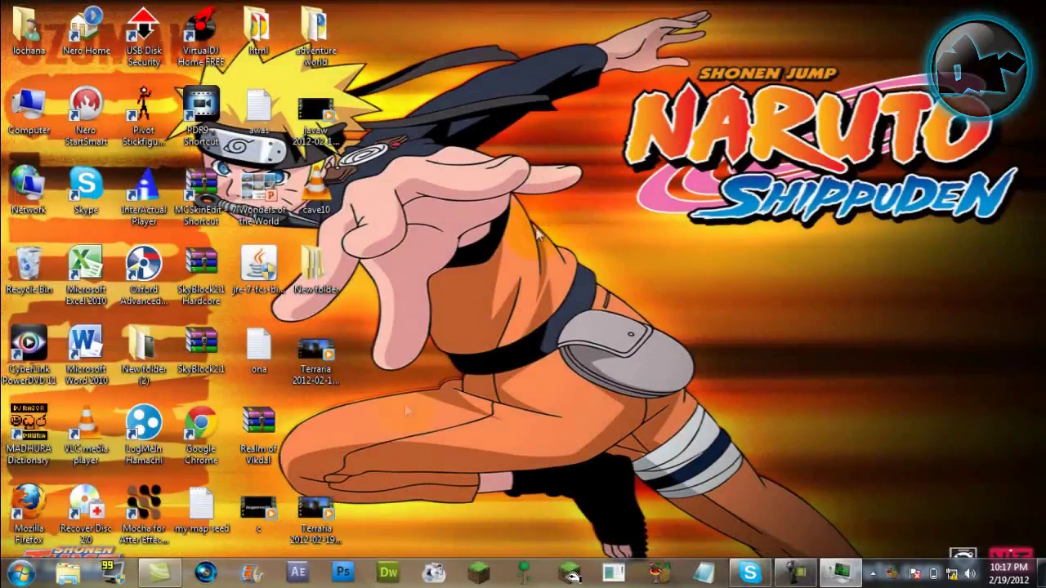
Play the compressed Terraria MP4 in Media Player, then close it
{"action": "double_click", "coordinate": [319, 508]}
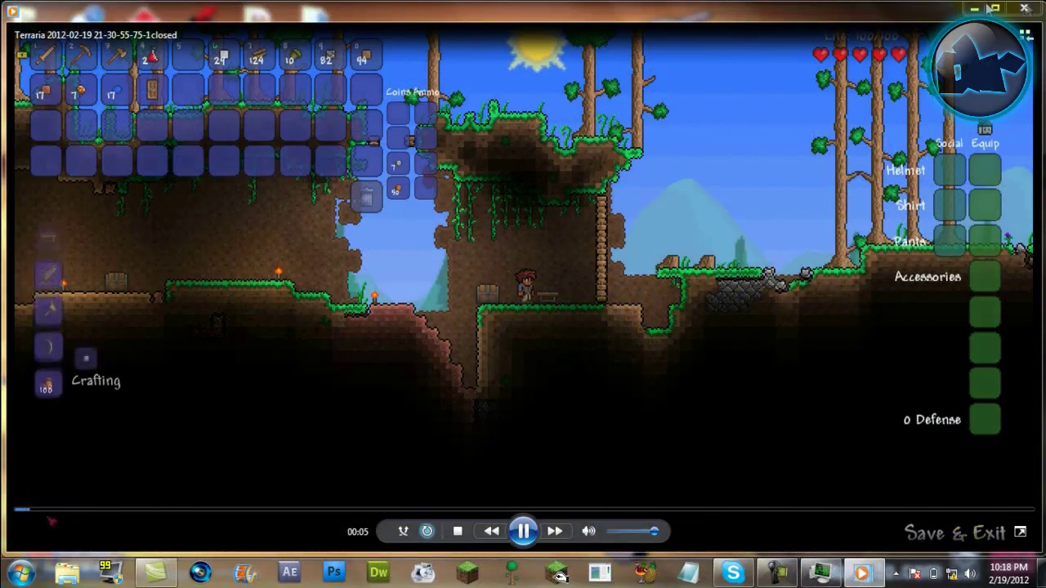
{"action": "left_click", "coordinate": [1024, 8]}
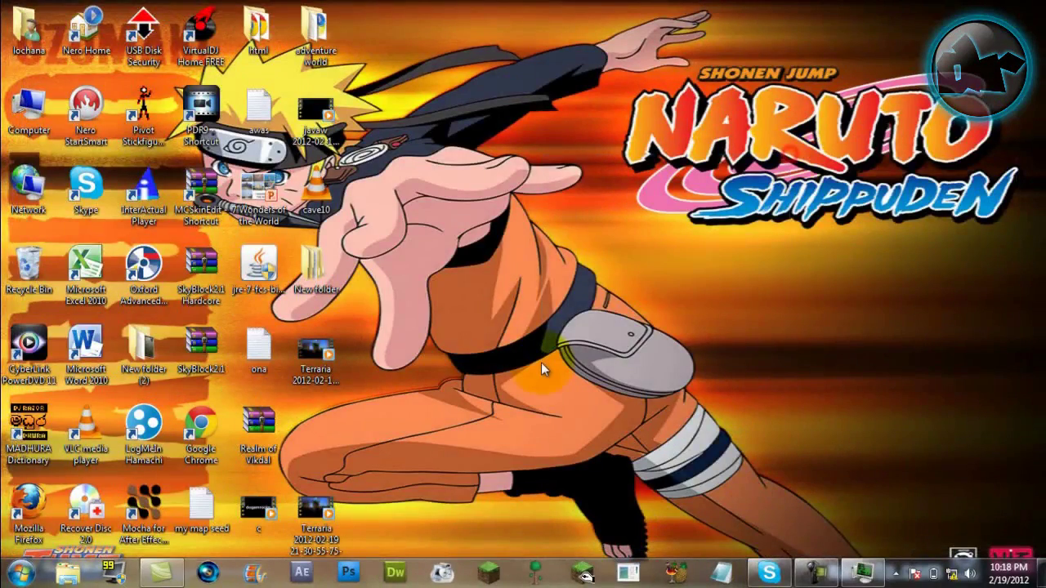
{"action": "left_click", "coordinate": [896, 576]}
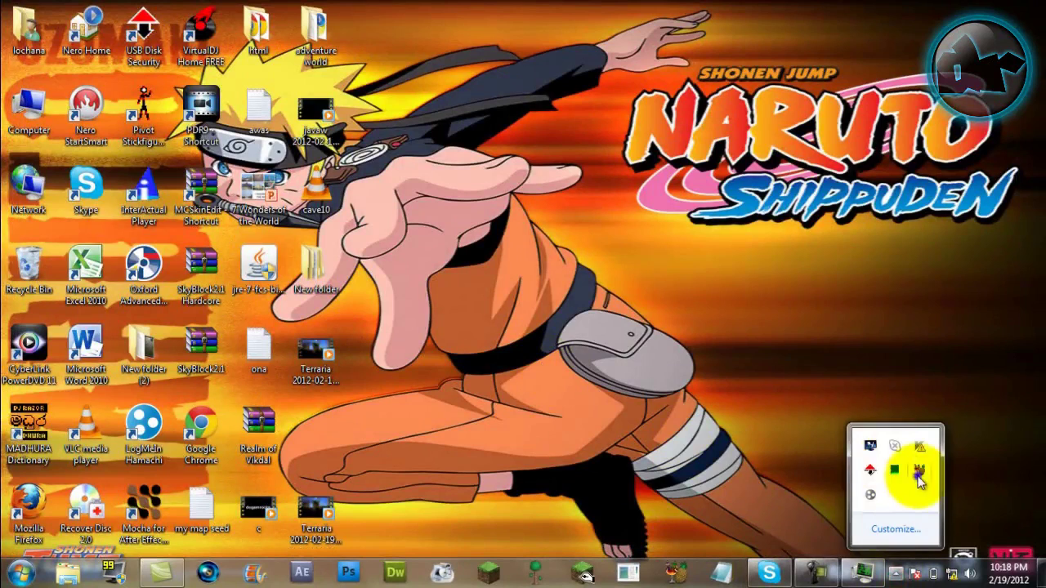
Restore HandBrake from its tray icon and nudge the window into position
{"action": "right_click", "coordinate": [919, 480]}
{"action": "left_click", "coordinate": [903, 468]}
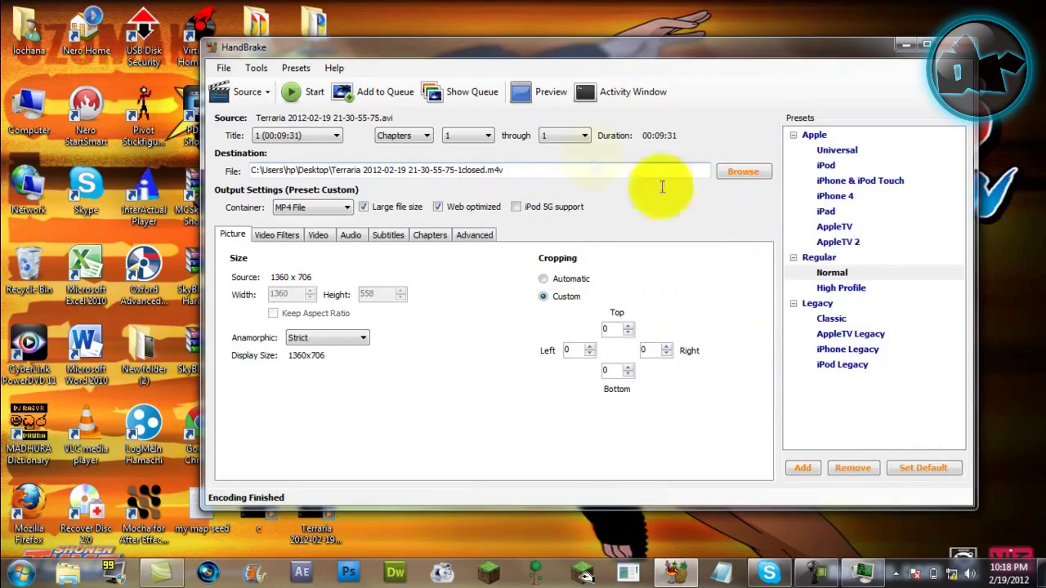
{"action": "left_click_drag", "start_coordinate": [665, 45], "coordinate": [646, 52]}
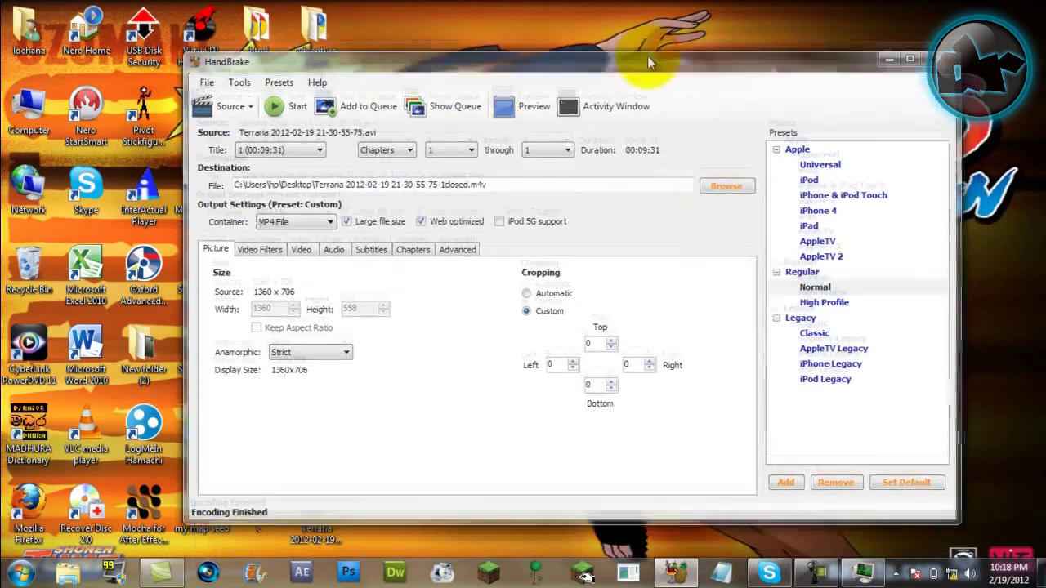
{"action": "left_click", "coordinate": [819, 574]}
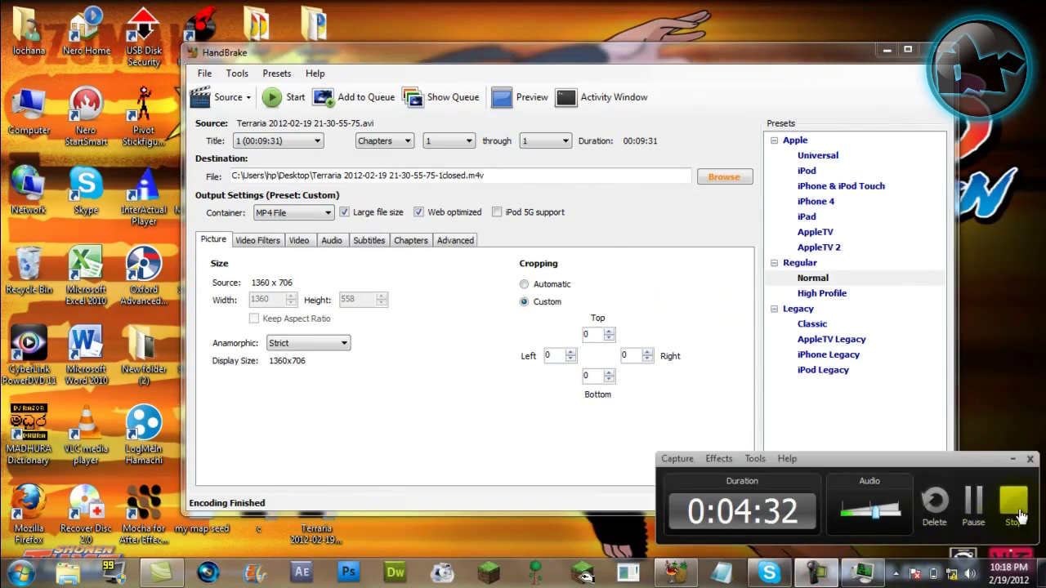